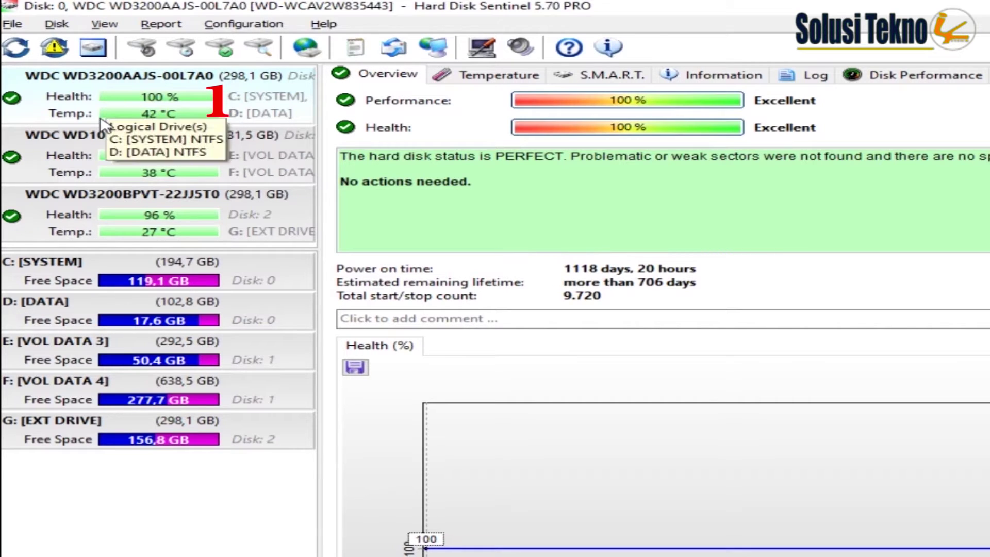
- Review the overviews of the WD10EURX and WD3200BPVT disks and the partition information of logical drives C through G
left_click(108, 159)
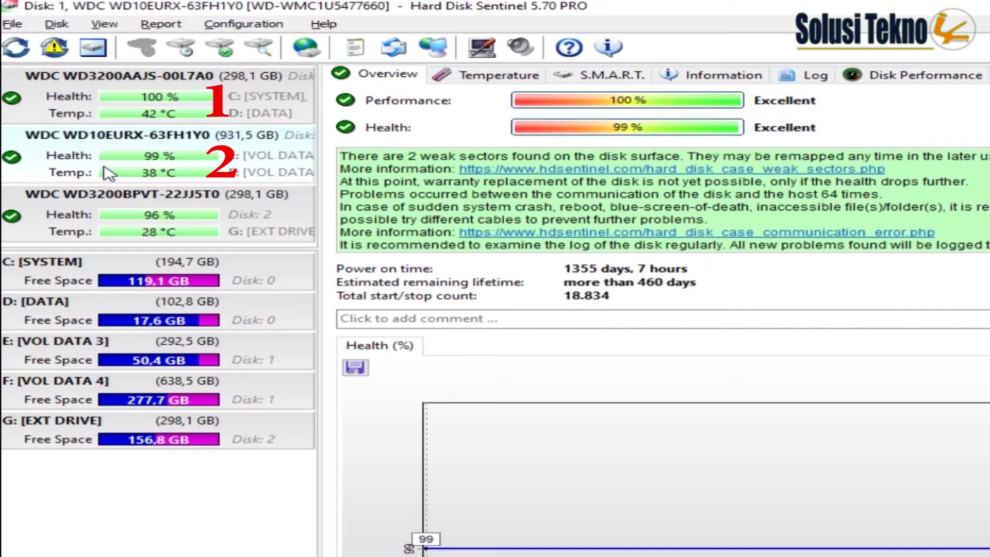
left_click(104, 199)
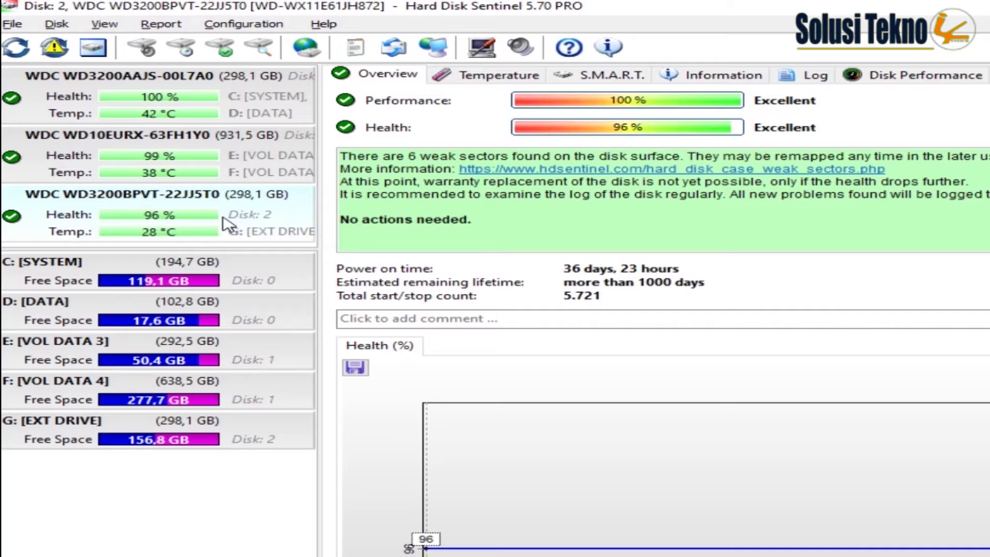
left_click(125, 271)
left_click(128, 295)
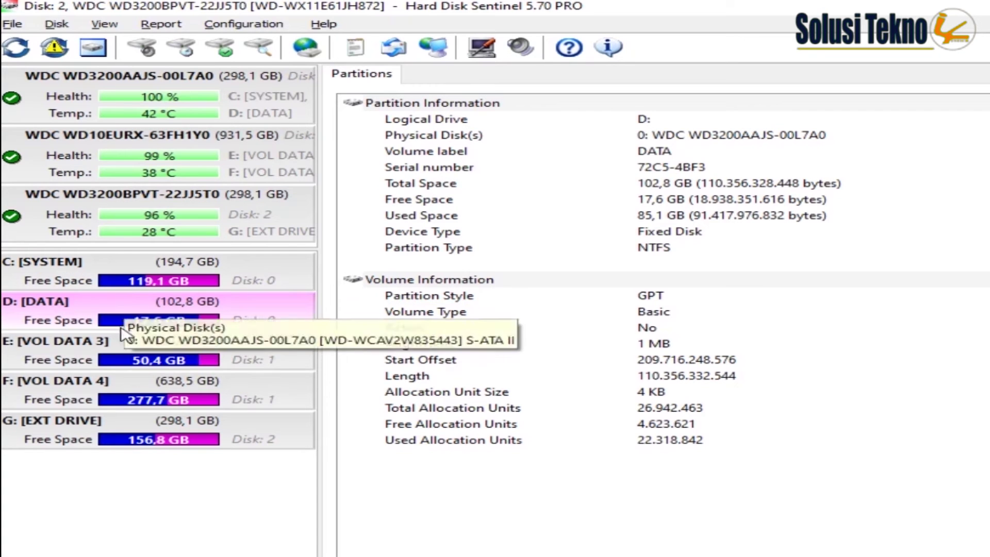
left_click(119, 347)
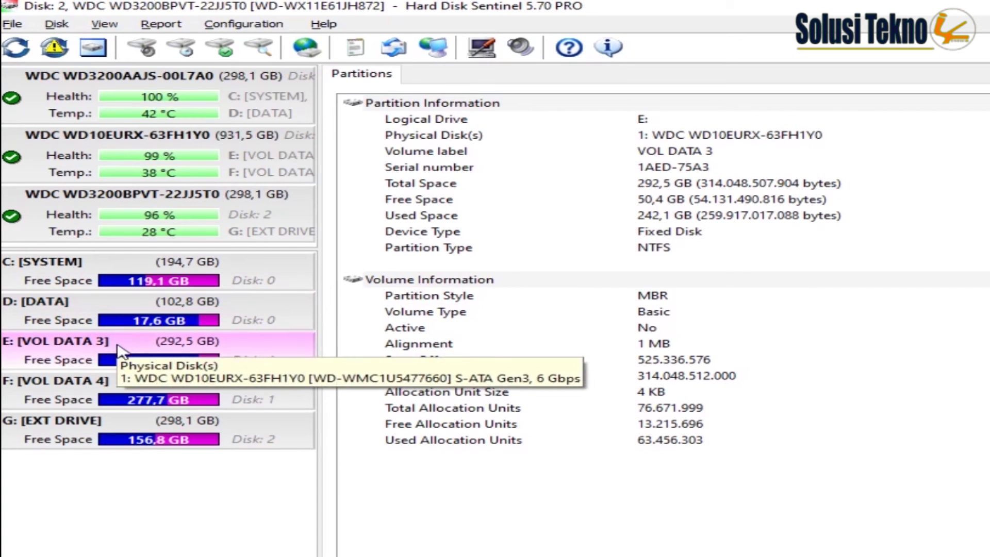
left_click(120, 387)
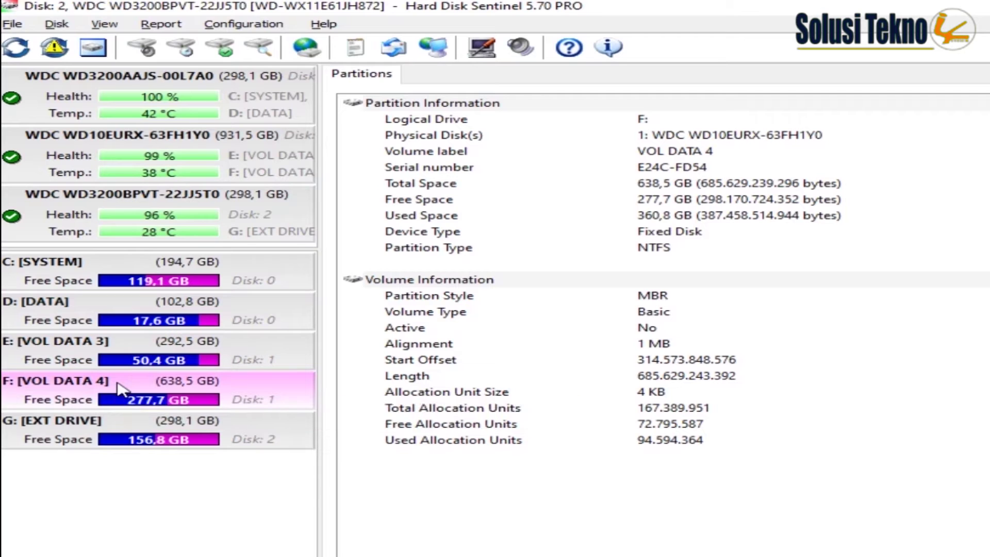
left_click(118, 441)
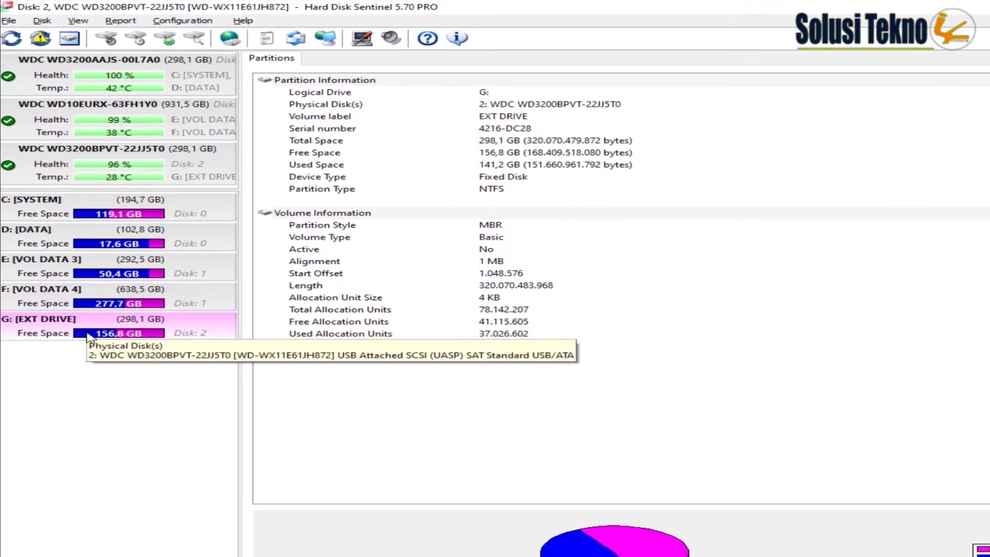
- Examine the WD3200AAJS disk's health overview, temperature readings and S.M.A.R.T. attributes
left_click(100, 76)
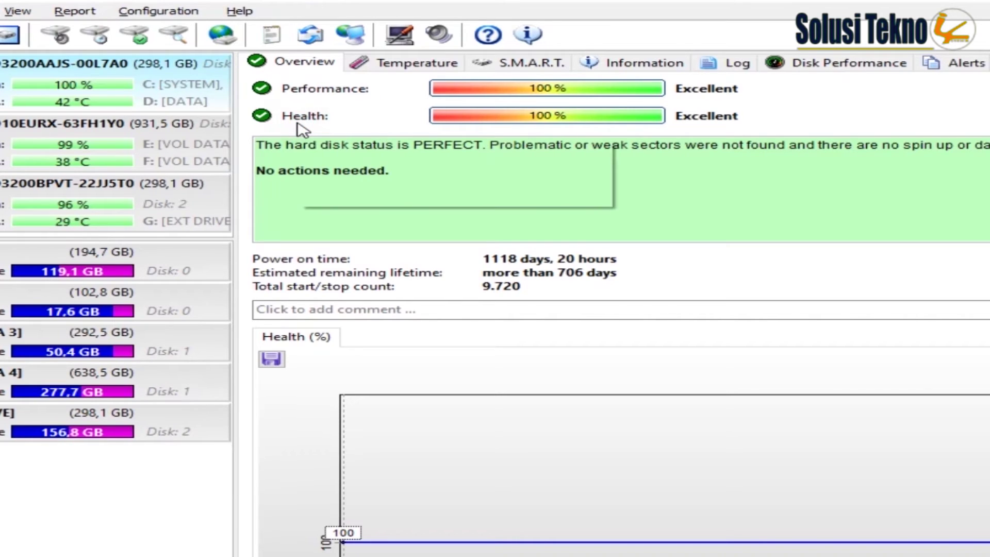
mouse_move(303, 129)
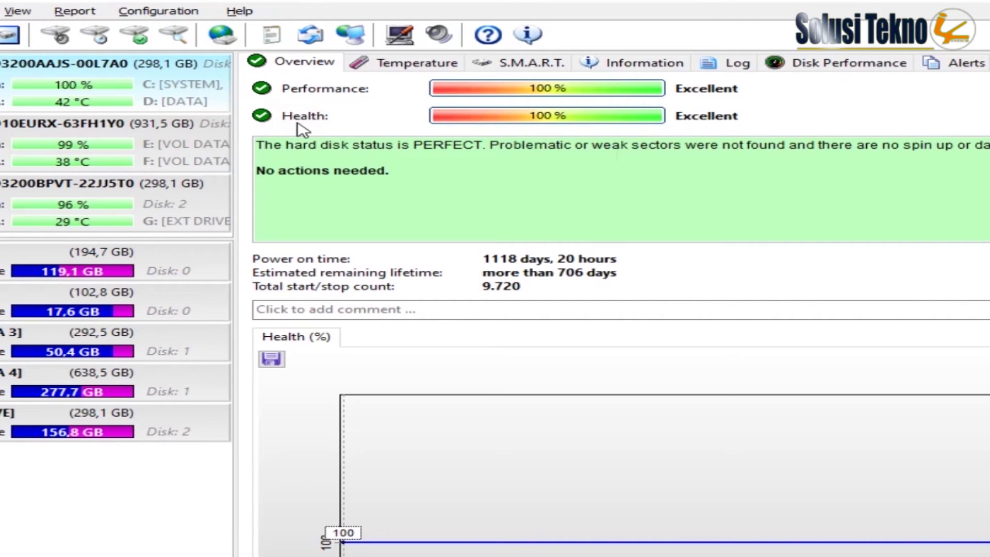
left_click(411, 62)
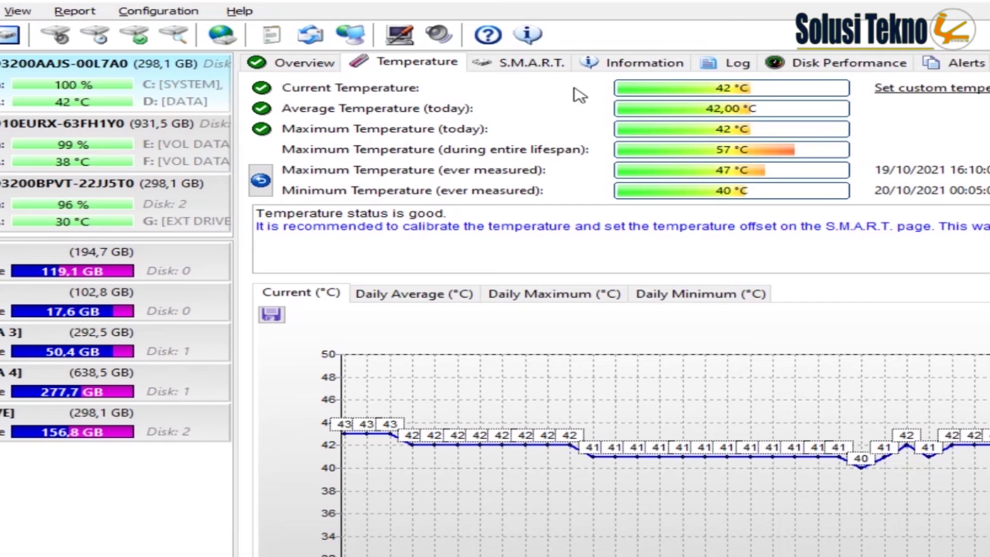
left_click(531, 64)
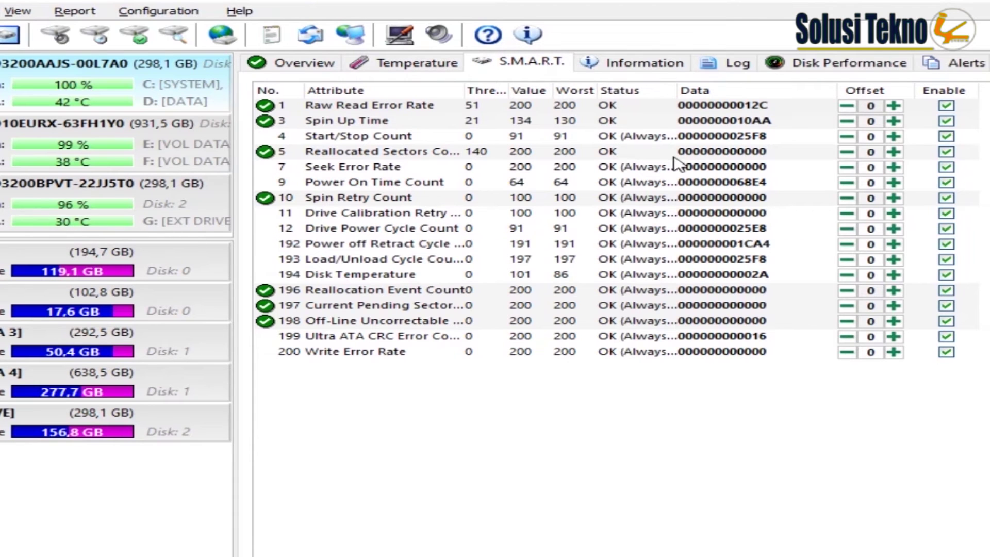
mouse_move(678, 175)
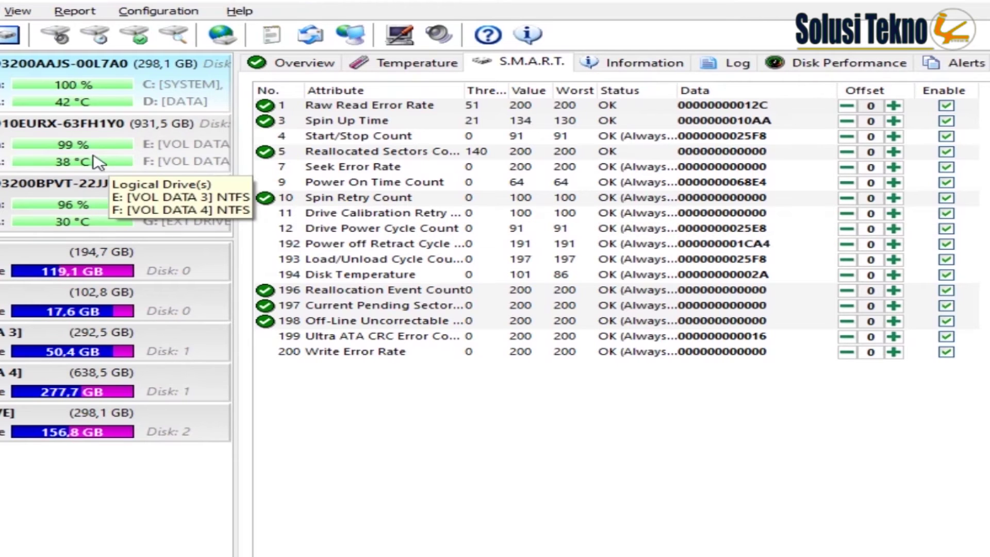
- Examine the WD10EURX disk's health overview, temperature readings and S.M.A.R.T. attributes
left_click(77, 156)
left_click(78, 201)
left_click(212, 165)
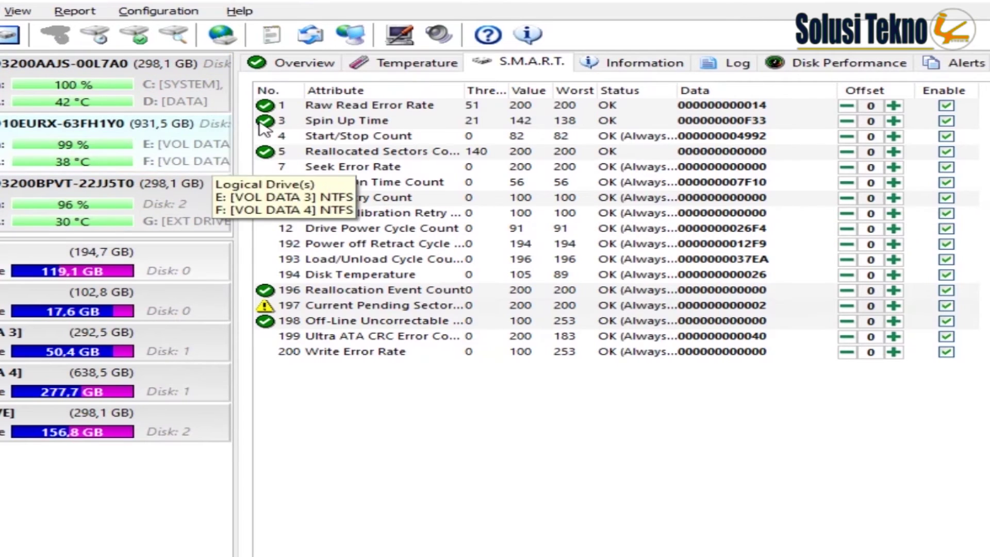
left_click(297, 72)
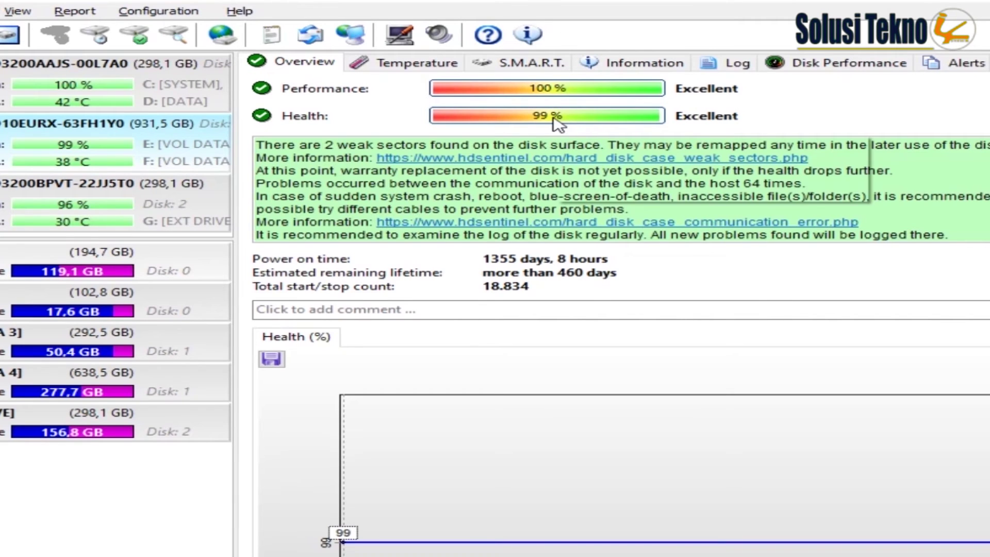
mouse_move(555, 122)
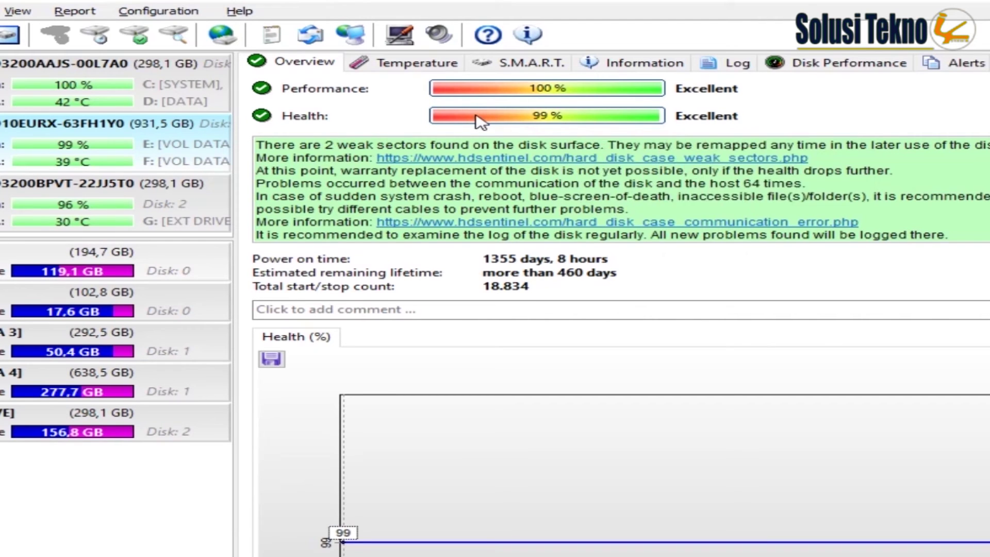
left_click(435, 64)
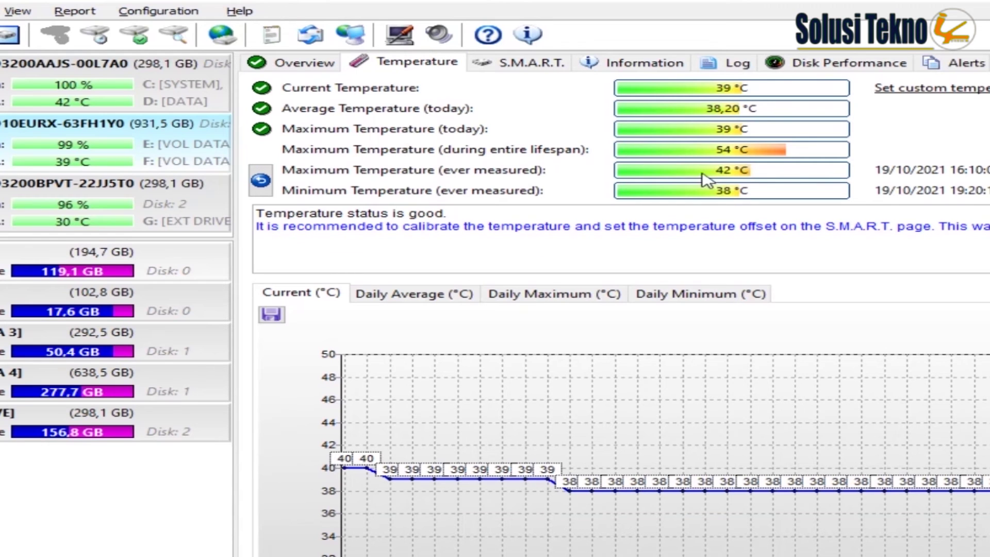
left_click(536, 63)
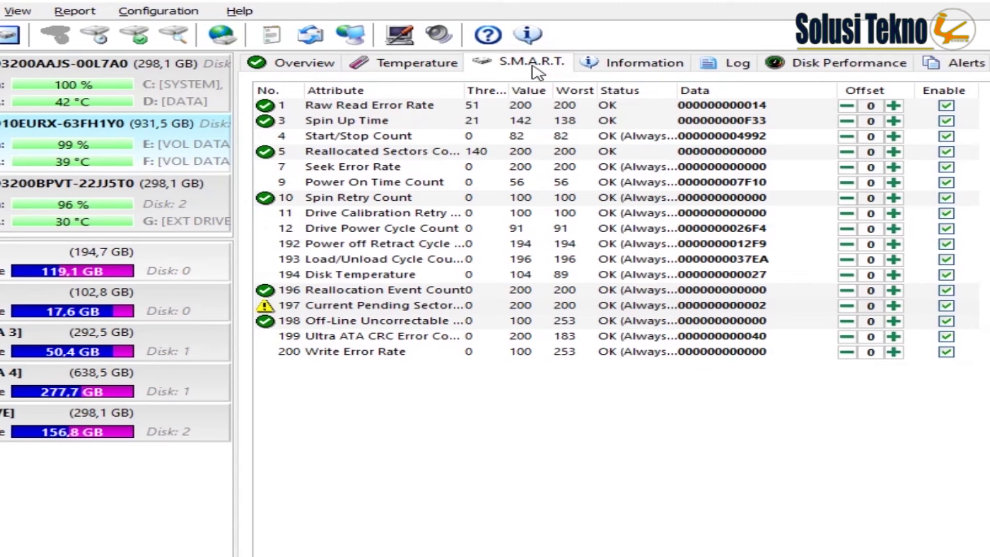
- Disable S.M.A.R.T. attribute 197 (Current Pending Sector Count) for the WD10EURX disk and check the disk's overview
left_click(323, 308)
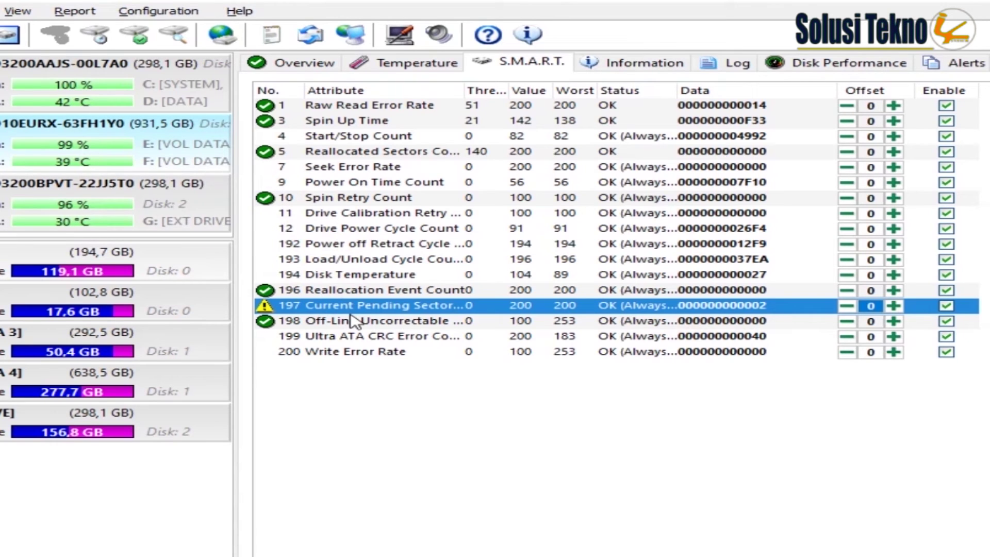
mouse_move(355, 321)
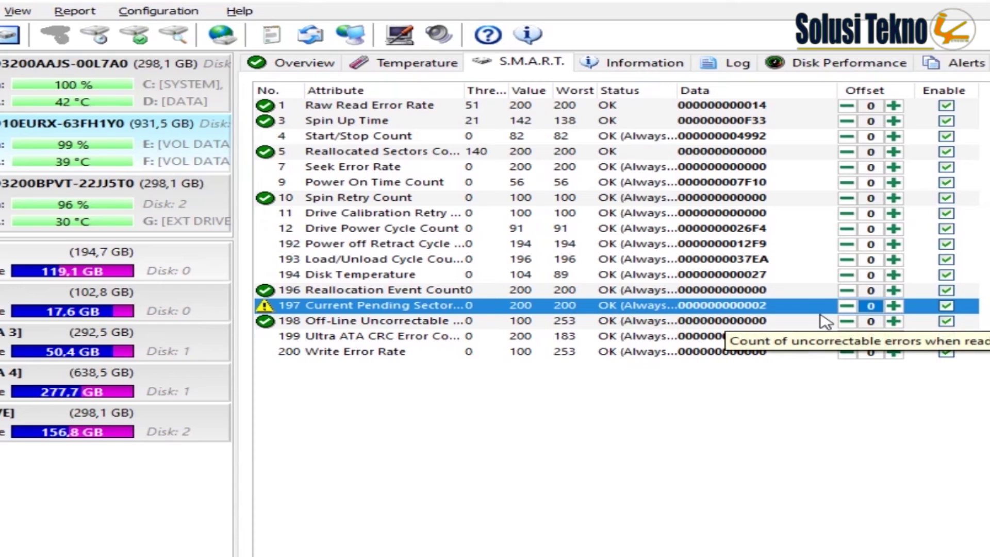
left_click(947, 318)
left_click(659, 463)
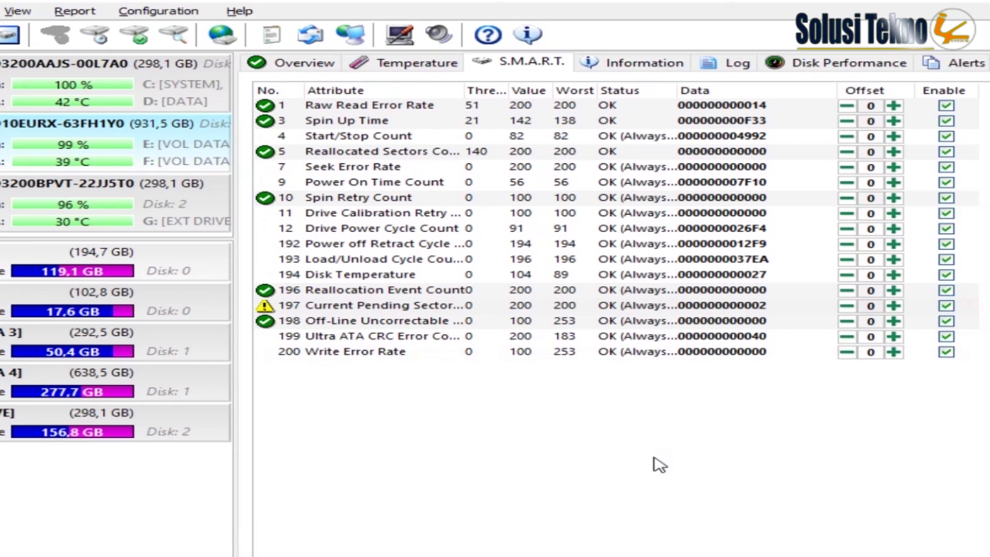
left_click(289, 68)
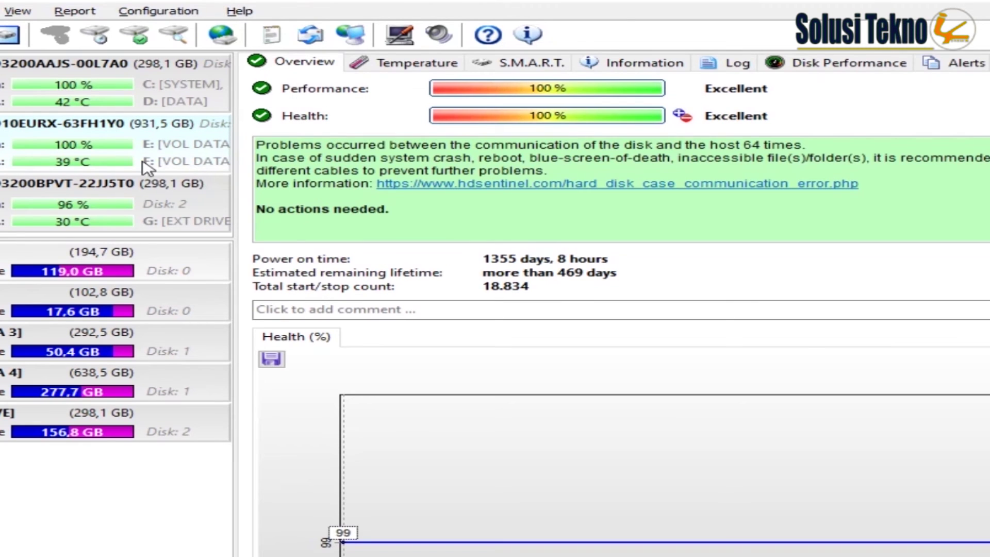
- Re-enable S.M.A.R.T. attribute 197 (Current Pending Sector Count) for the WD10EURX disk and return to its overview
left_click(531, 64)
left_click(945, 306)
key("Escape")
left_click(290, 63)
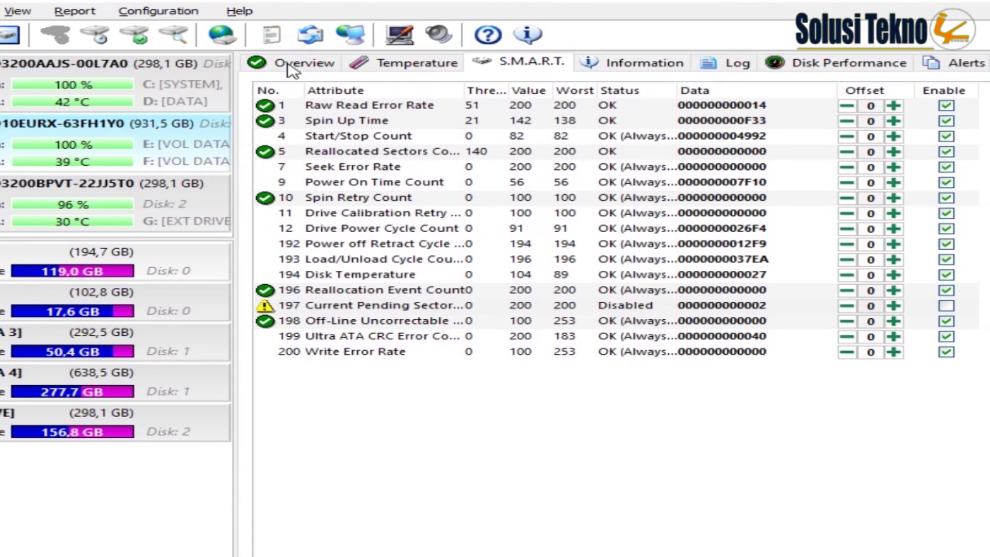
- Set the offset of S.M.A.R.T. attribute 197 (Current Pending Sector Count) to -200 for the WD10EURX disk
left_click(537, 66)
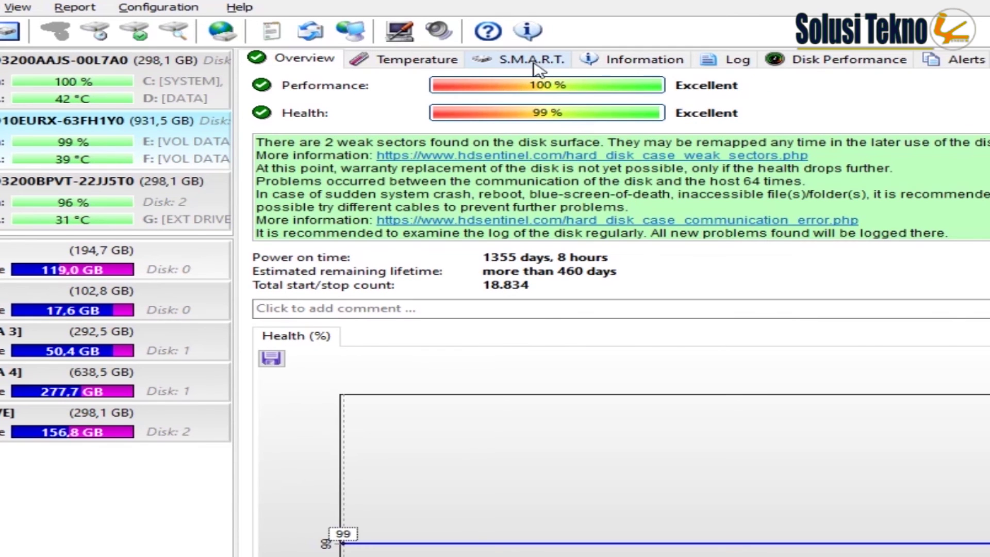
left_click(893, 320)
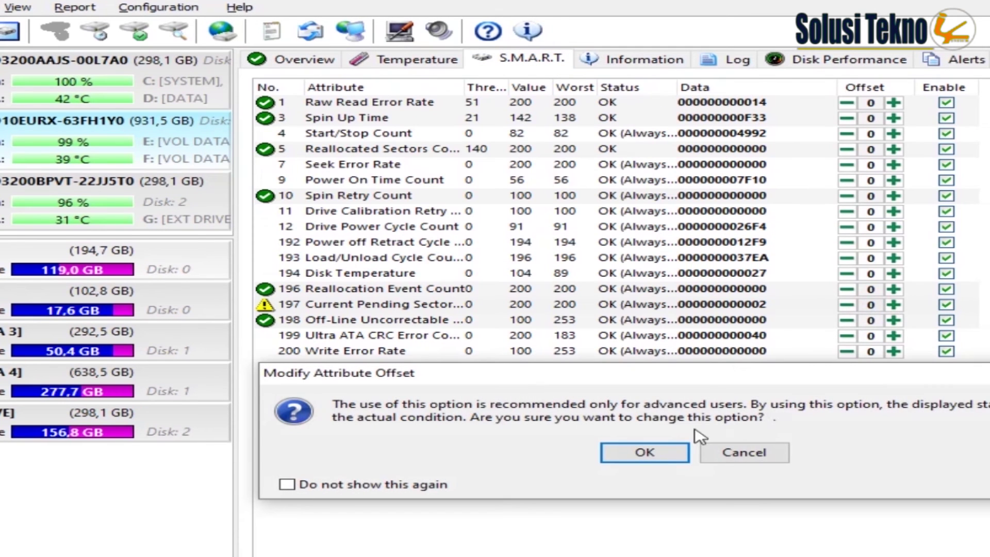
left_click(654, 451)
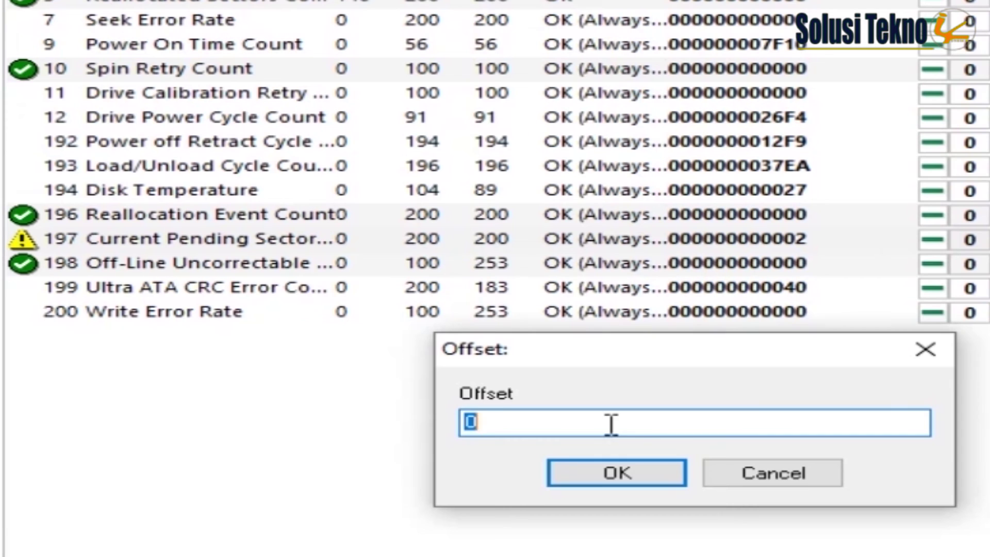
type("-200")
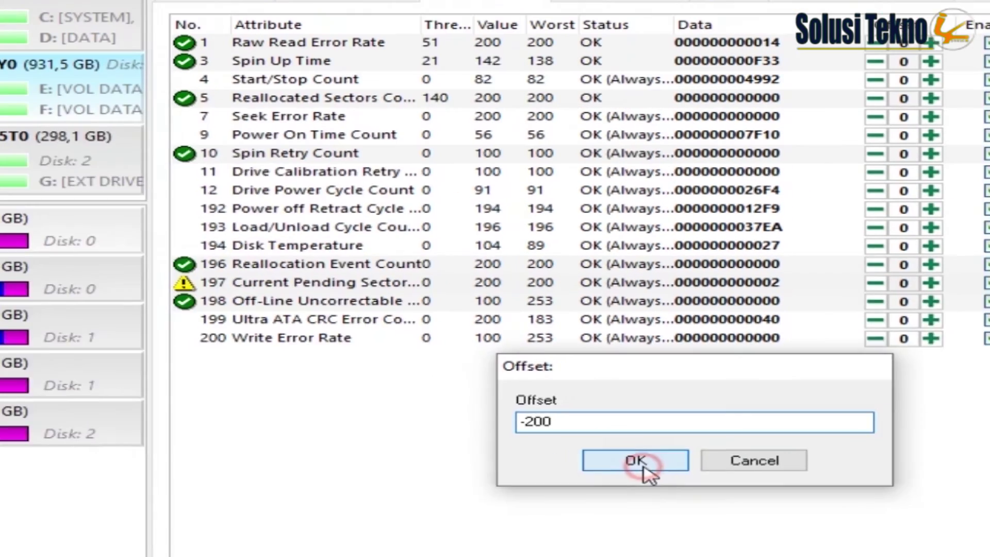
left_click(636, 472)
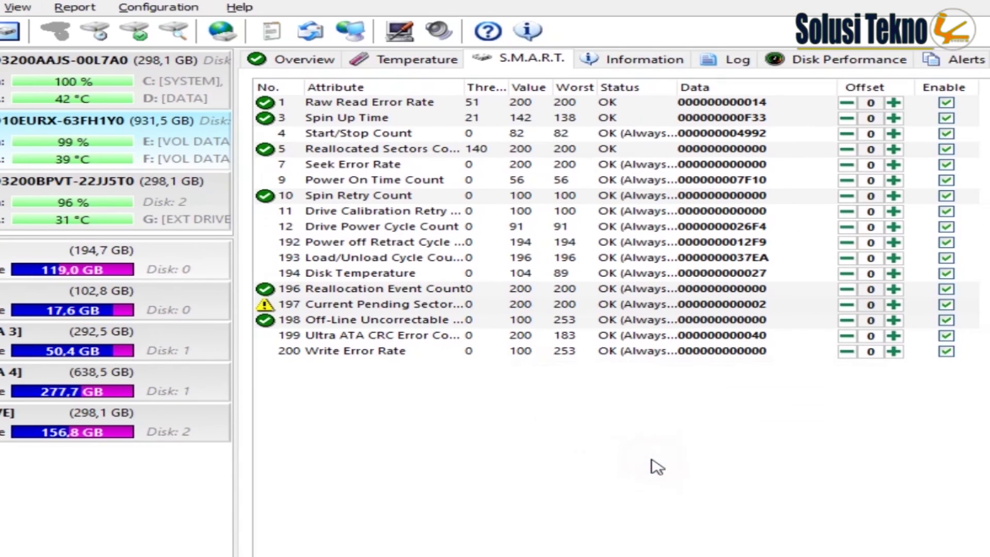
left_click(891, 307)
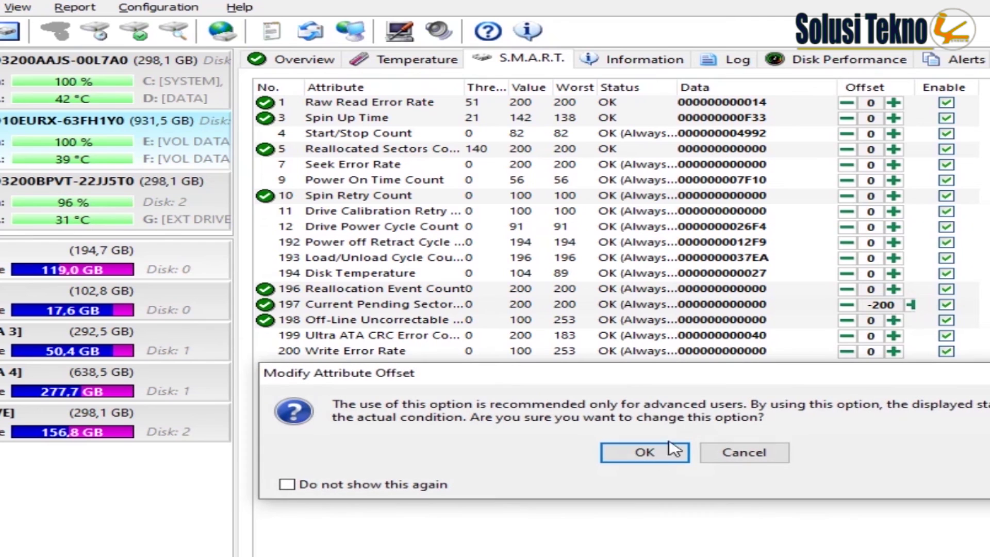
left_click(664, 453)
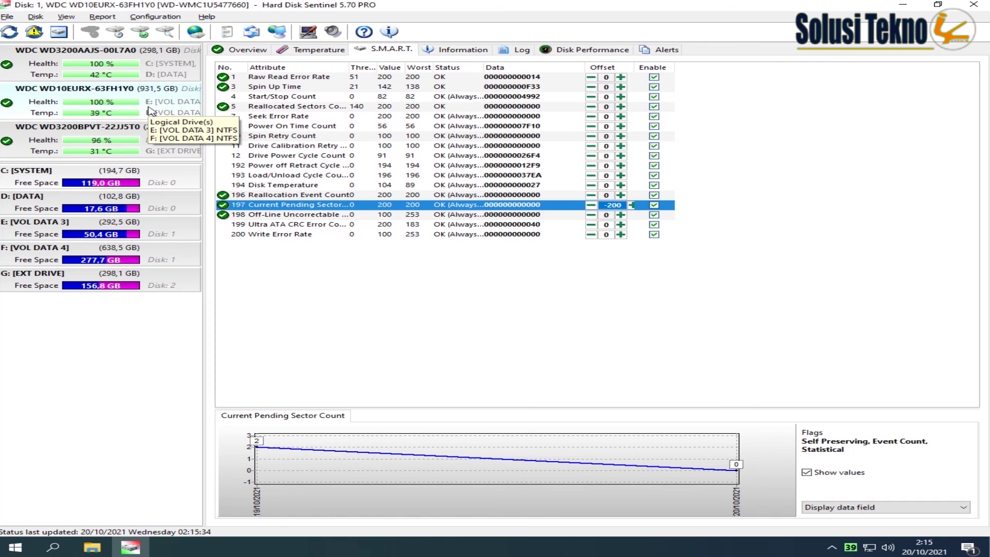
- Set the Current Pending Sector Count (197) offset to -200 for the WD3200BPVT disk and minimize the program window
left_click(123, 141)
left_click(243, 50)
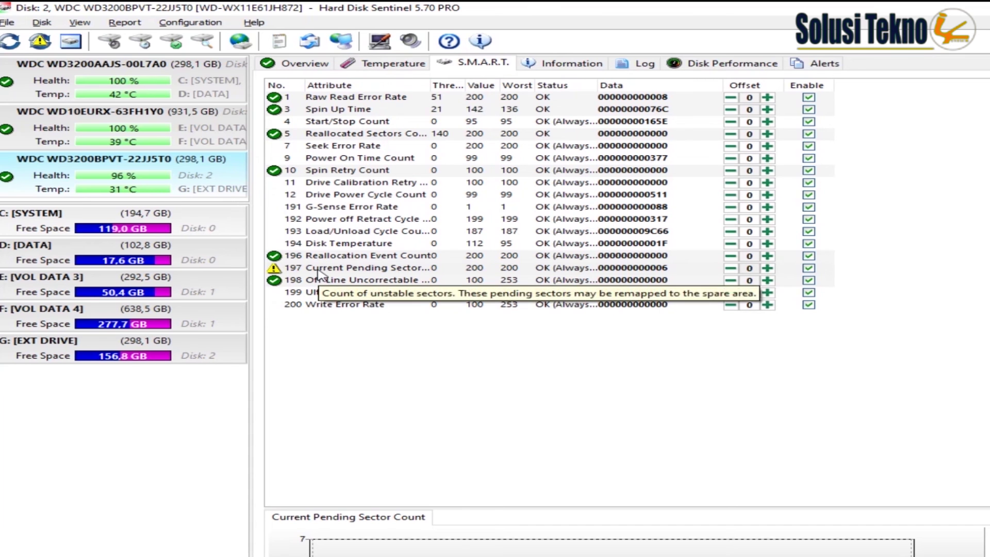
left_click(318, 269)
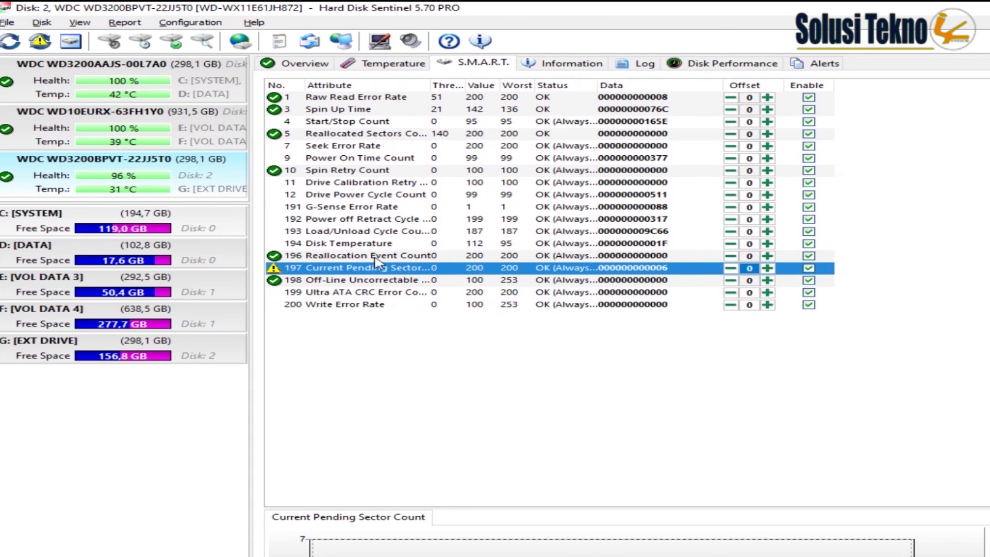
left_click(749, 268)
left_click(549, 371)
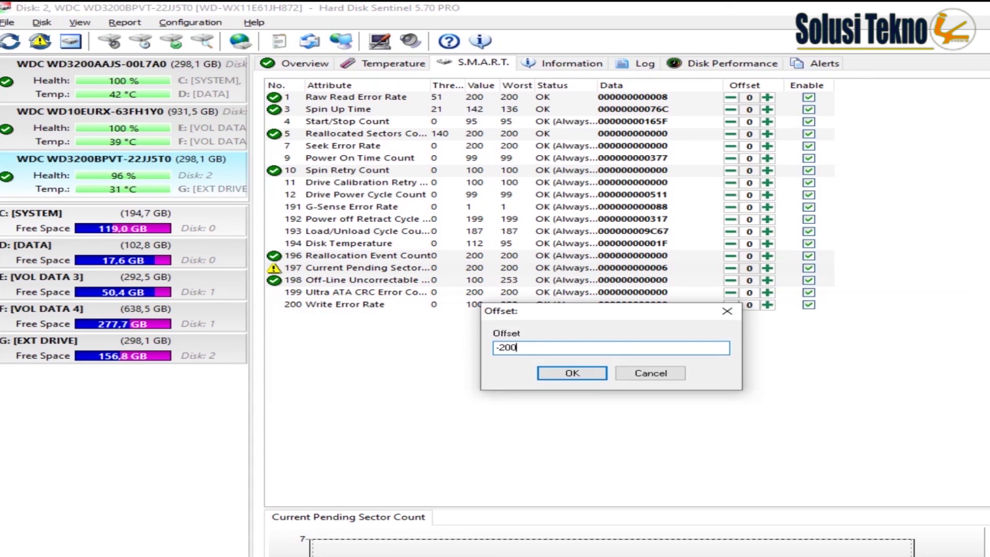
type("-200")
left_click(572, 372)
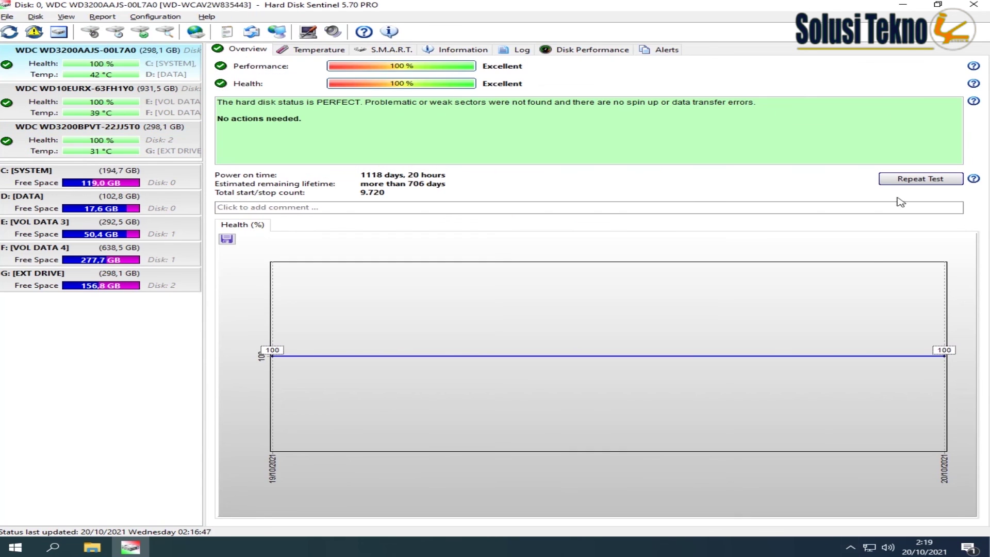
left_click(906, 10)
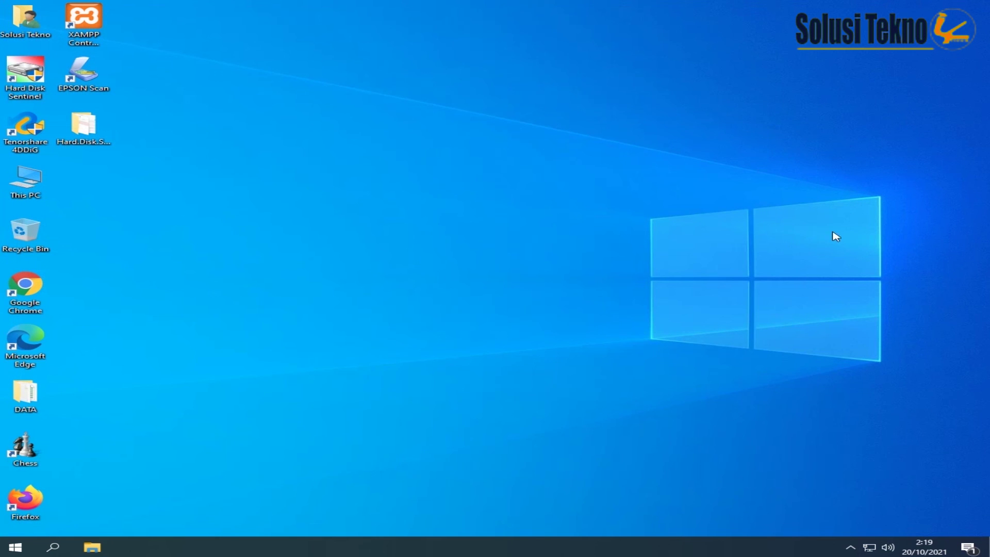